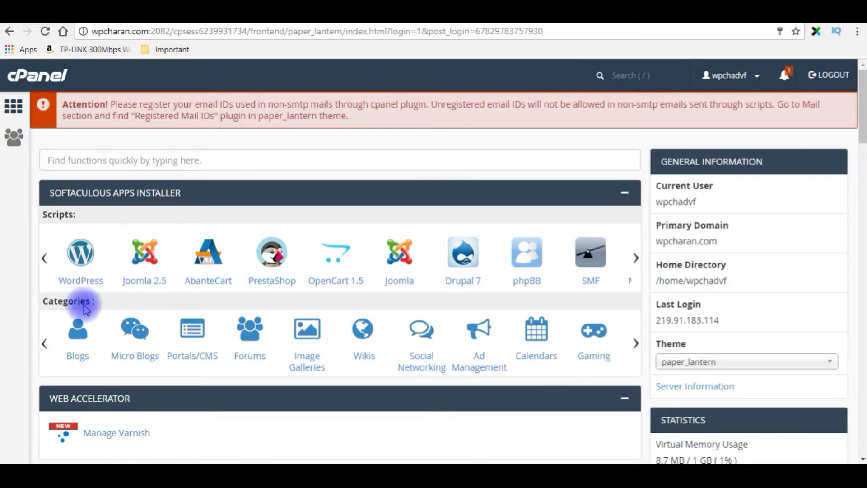
Scroll the wpcharan.com cPanel dashboard down to the Softaculous Apps Installer section.
scroll(126, 330, "down", 14)
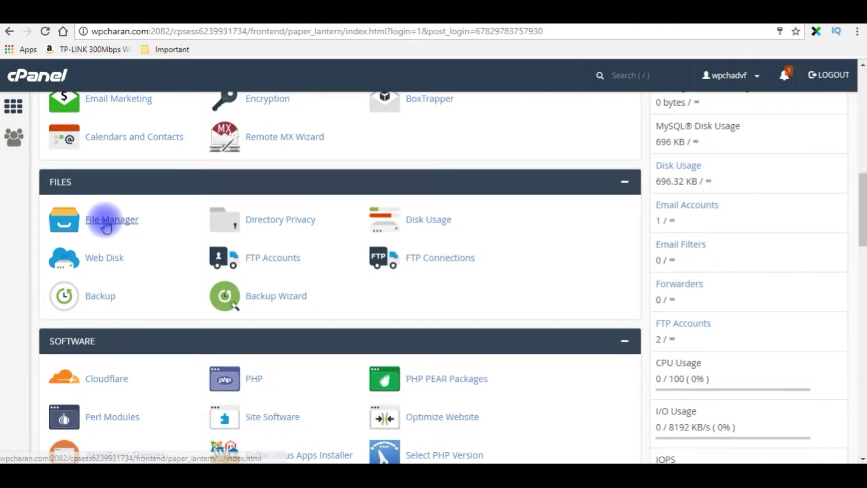
left_click(107, 226)
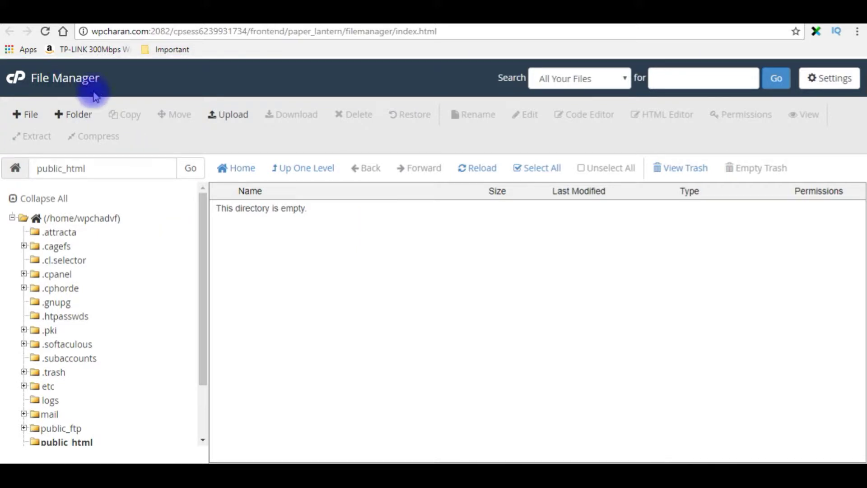
left_click(68, 445)
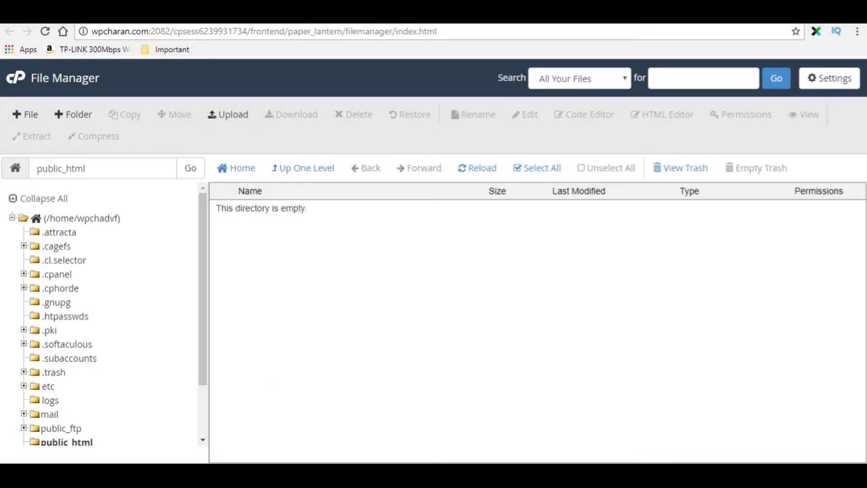
key("ctrl+w")
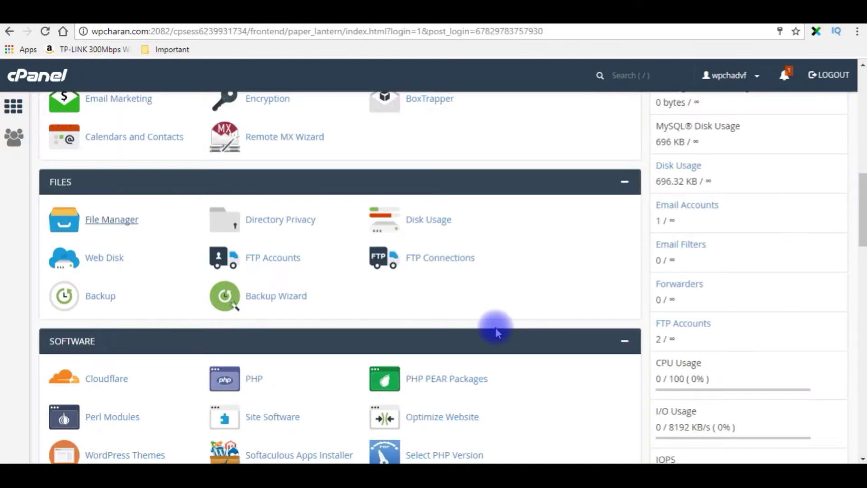
Start a new Joomla installation in Softaculous and choose version 3.8.1.
scroll(458, 334, "up", 12)
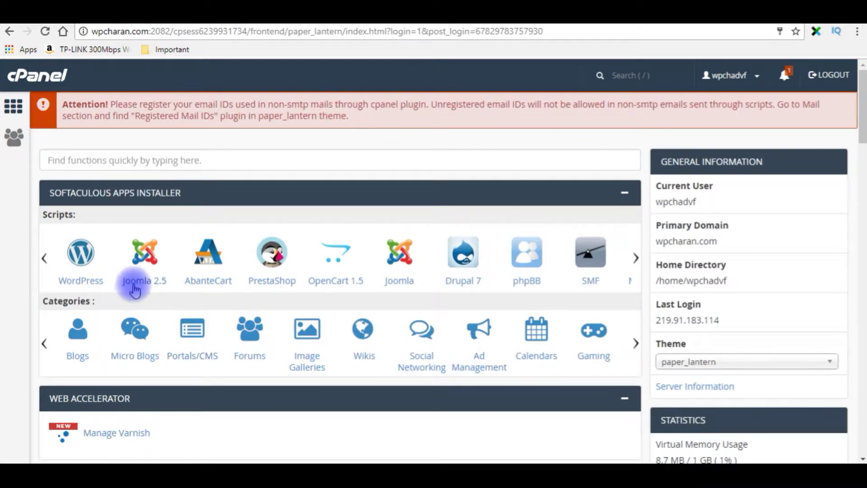
left_click(143, 253)
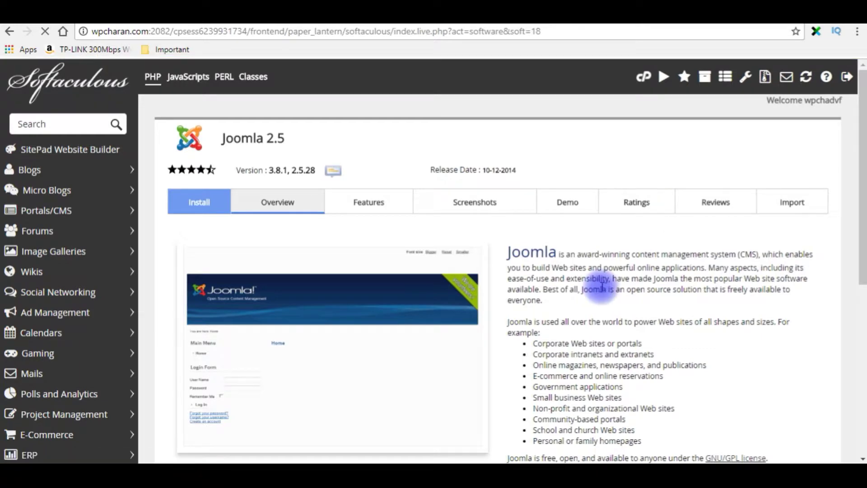
scroll(602, 288, "down", 4)
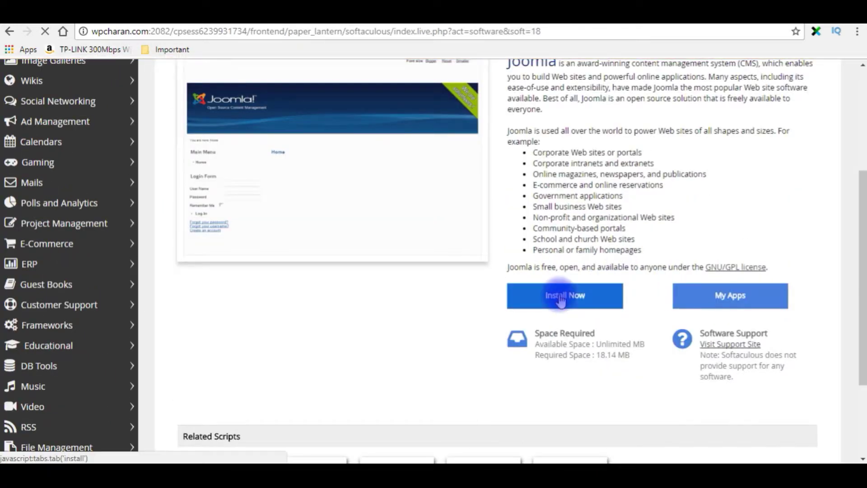
left_click(560, 298)
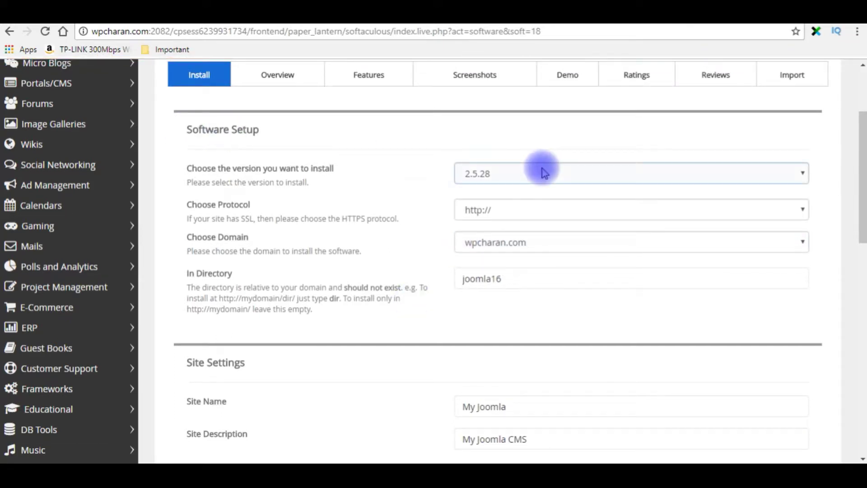
left_click(559, 175)
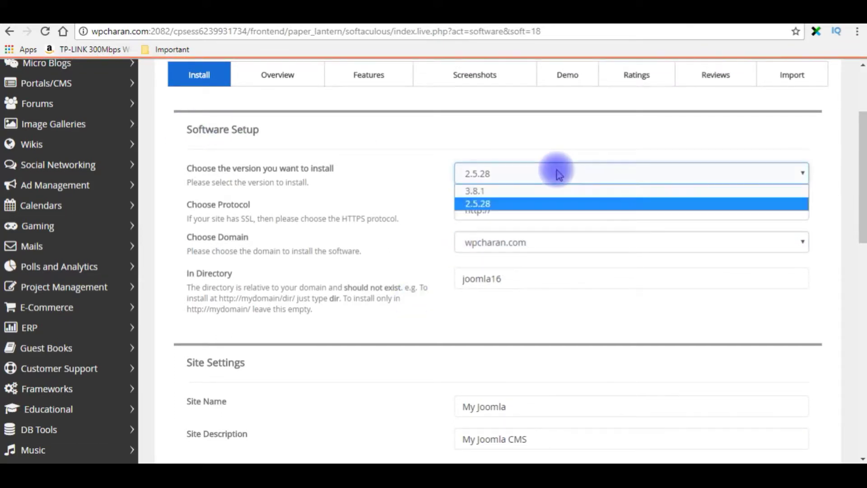
left_click(482, 191)
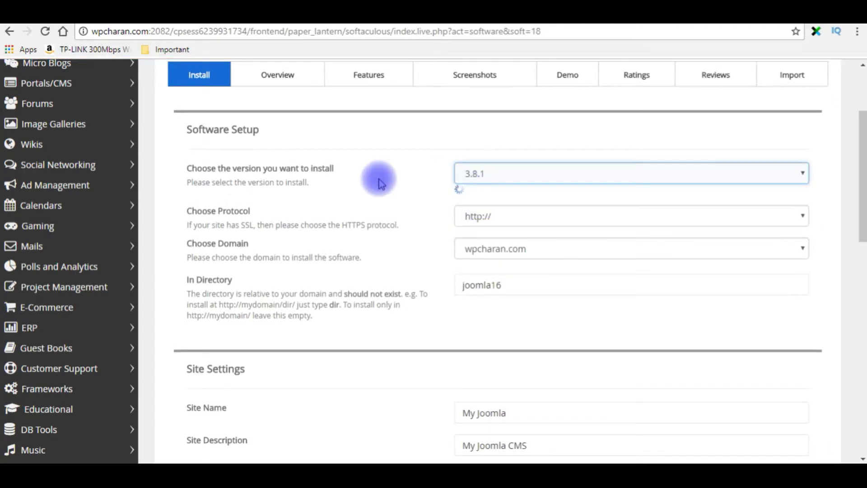
left_click(209, 211)
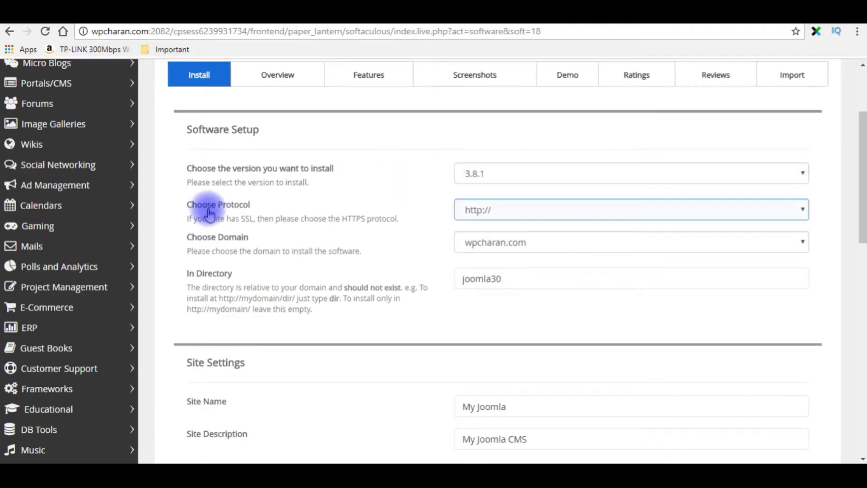
left_click(801, 209)
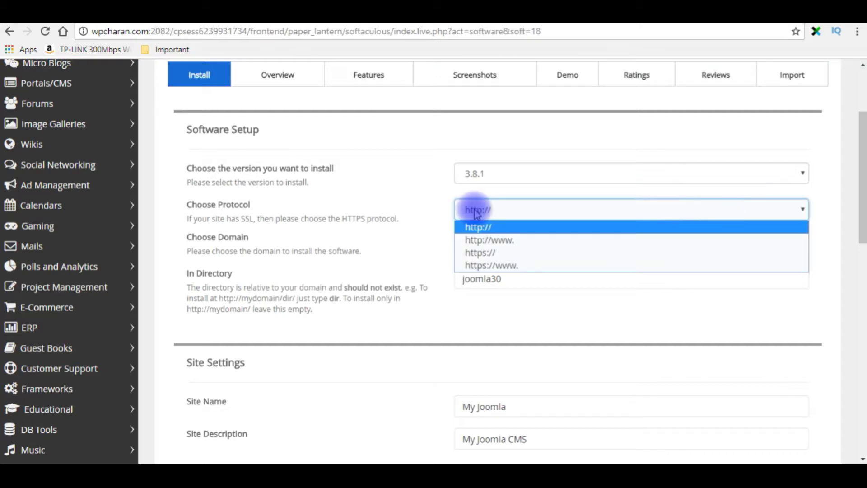
left_click(431, 200)
left_click(484, 244)
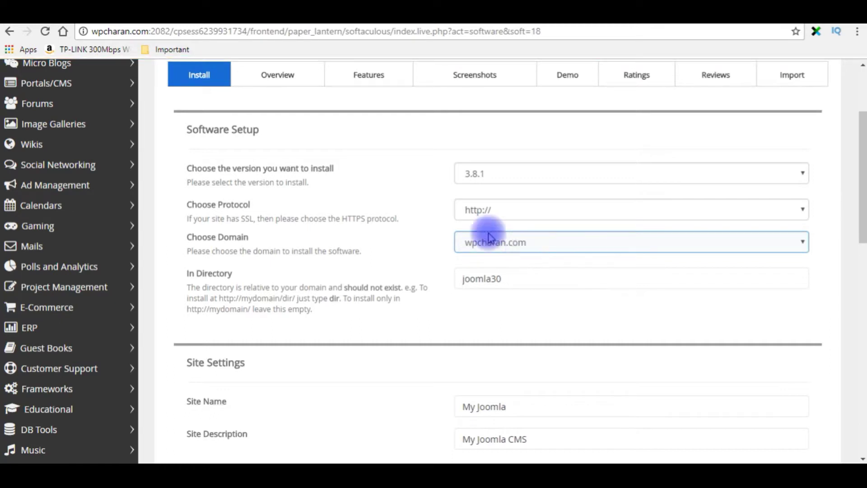
left_click(322, 260)
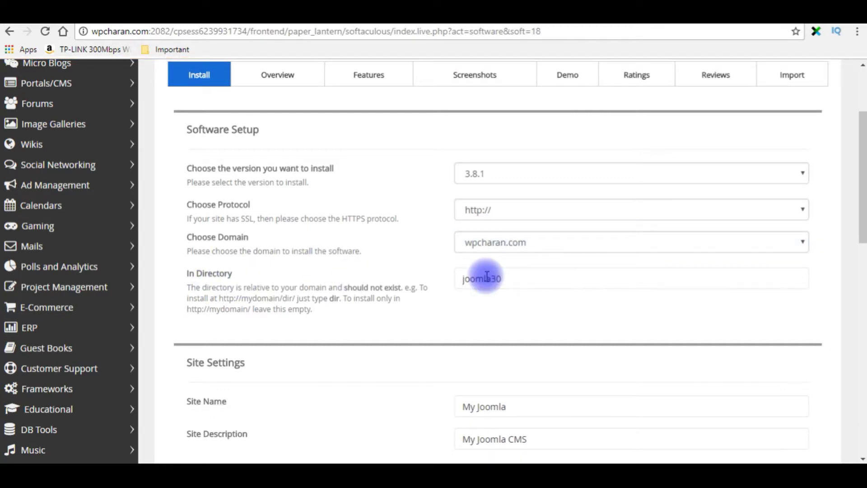
left_click_drag(519, 278, 464, 279)
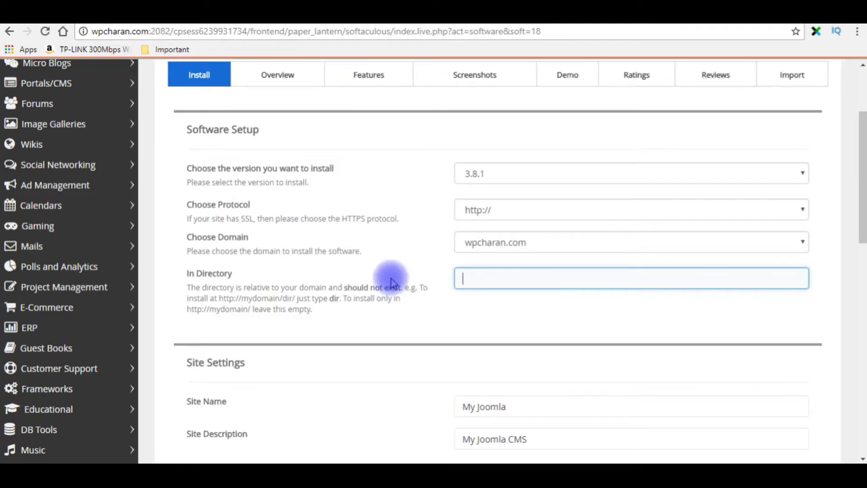
scroll(391, 282, "down", 4)
Replace the site name with 'Joomla Project' and the description with 'My Joomla Tutorials'.
left_click_drag(515, 215, 456, 216)
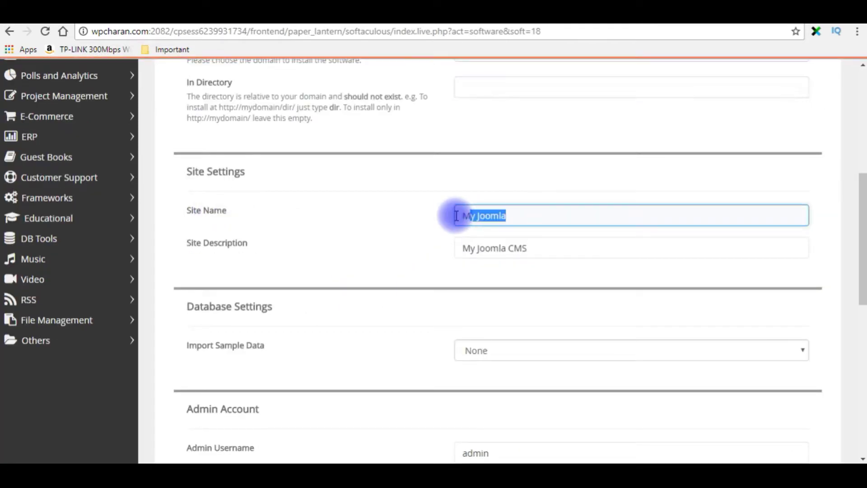
key("BackSpace")
type("Joomla ")
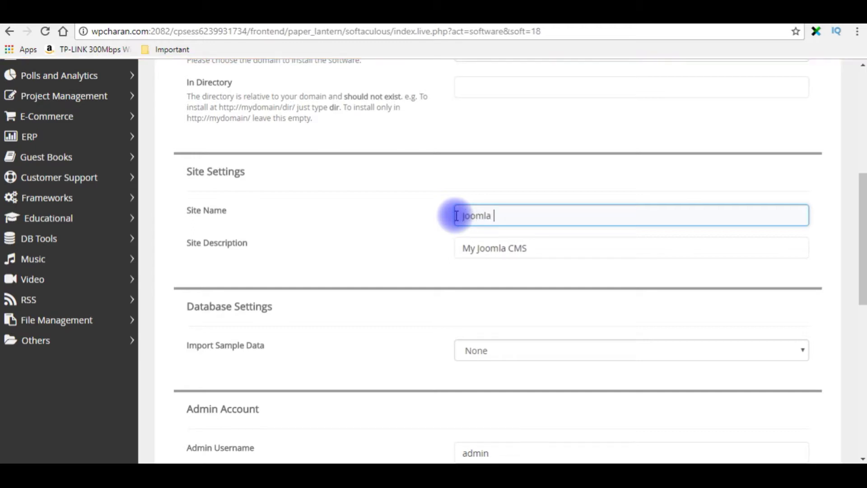
type("Project")
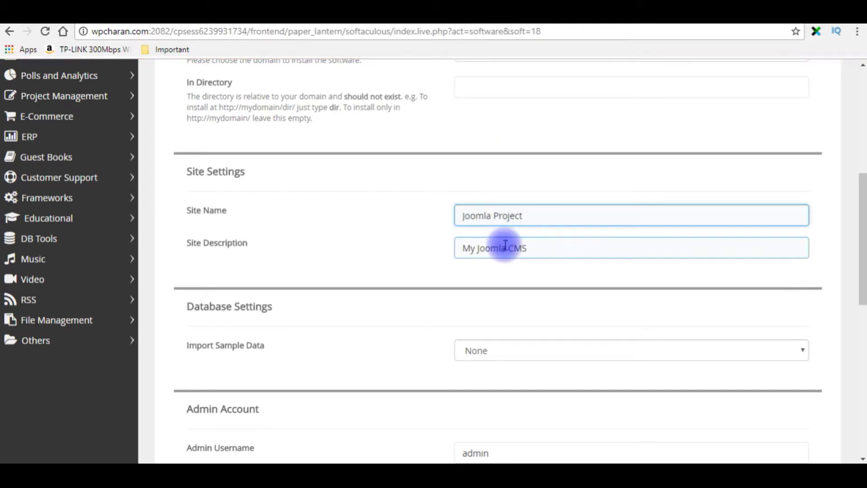
left_click_drag(538, 248, 468, 248)
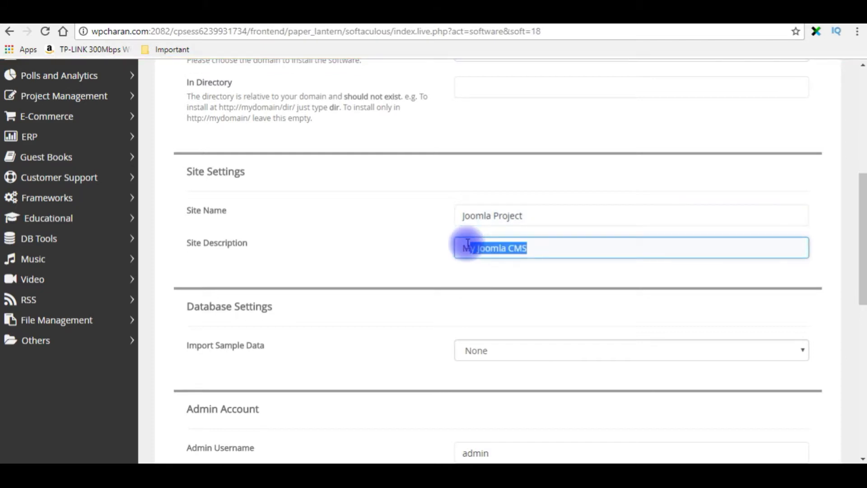
type("My J")
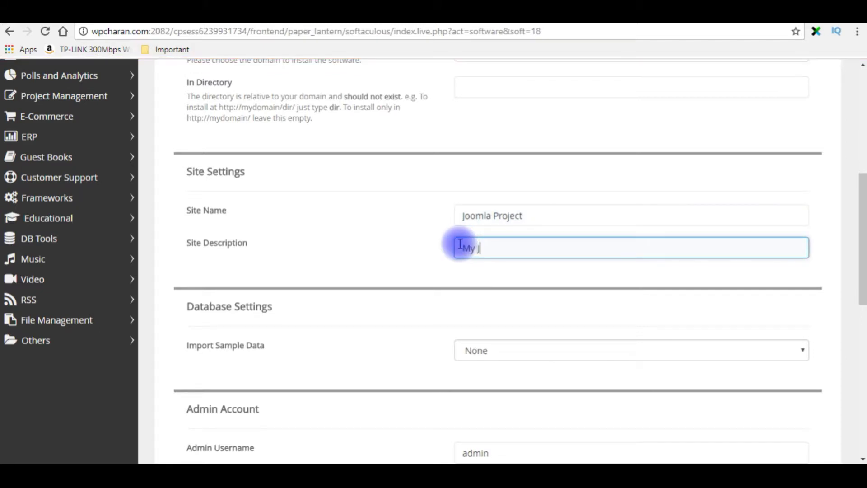
type("oomla Tutorials")
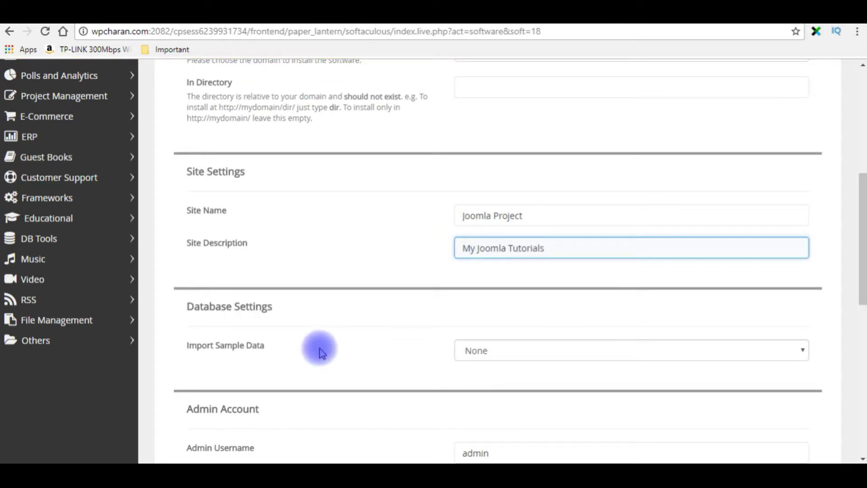
left_click(323, 346)
scroll(334, 280, "down", 1)
scroll(355, 218, "down", 5)
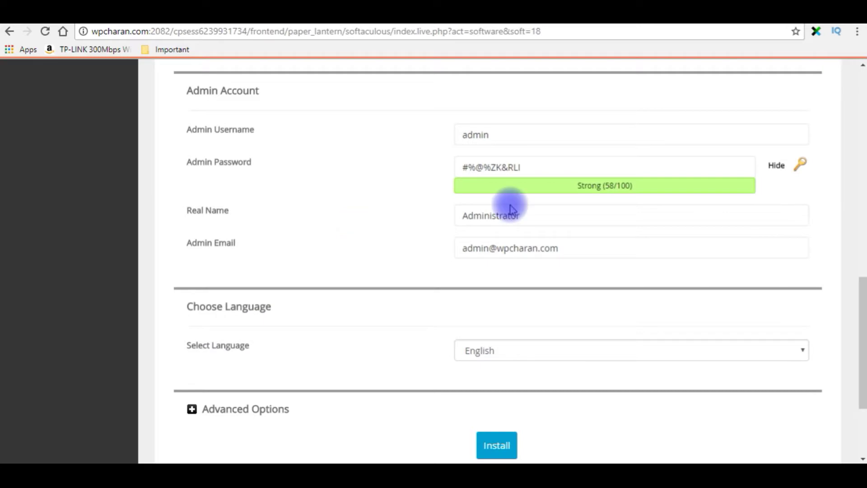
Replace the admin username and swap the generated password for a new masked one.
left_click_drag(499, 135, 447, 139)
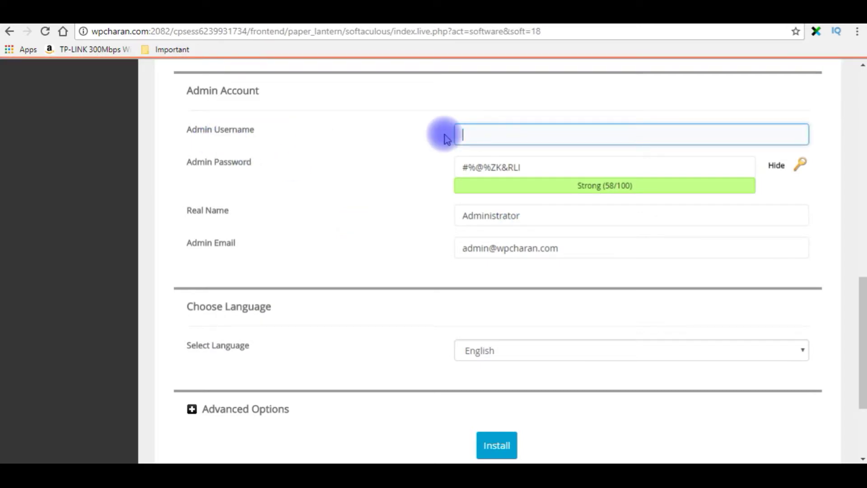
type("charan")
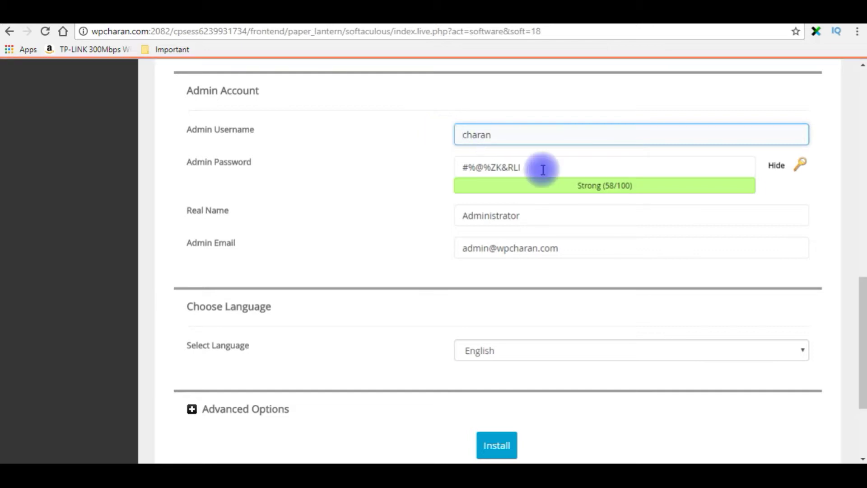
left_click_drag(529, 167, 440, 172)
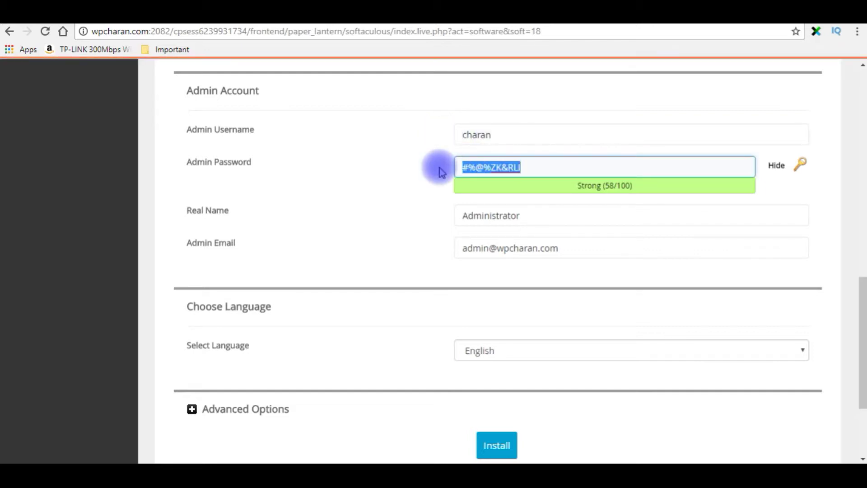
key("BackSpace")
left_click(776, 166)
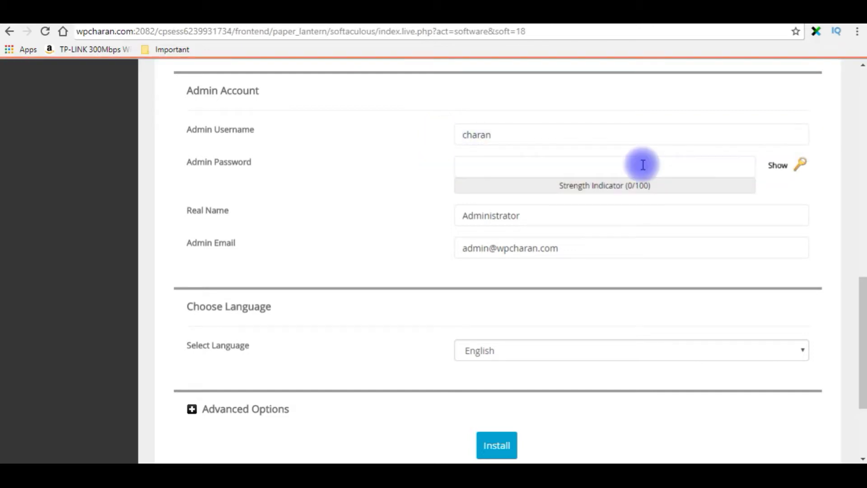
left_click(547, 165)
type("••••••••")
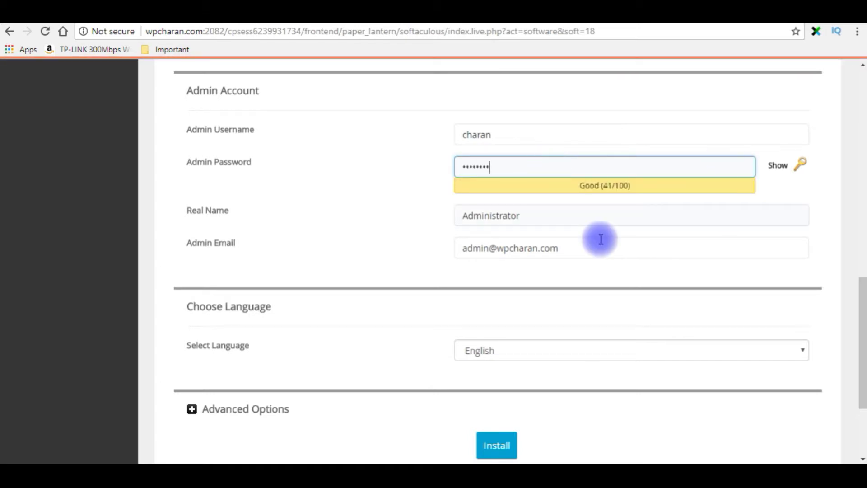
Replace the default real name Administrator and edit the admin e-mail's local part.
left_click_drag(538, 217, 455, 222)
type("charan")
left_click(488, 249)
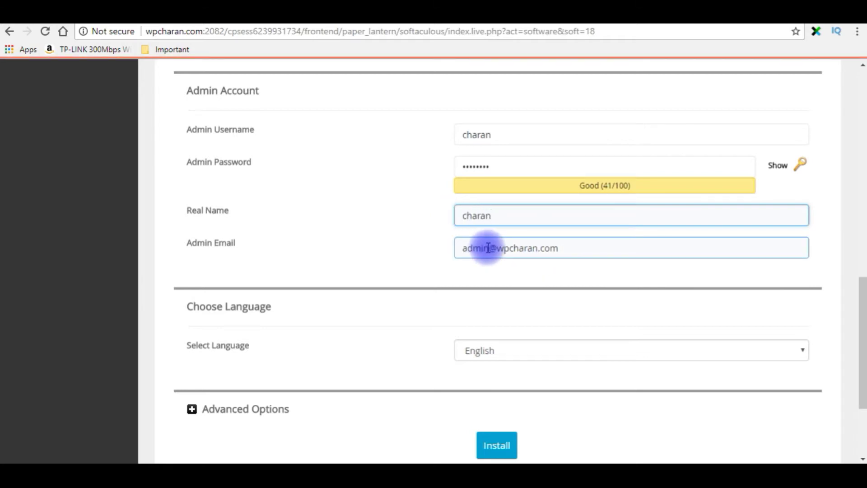
left_click_drag(488, 248, 465, 248)
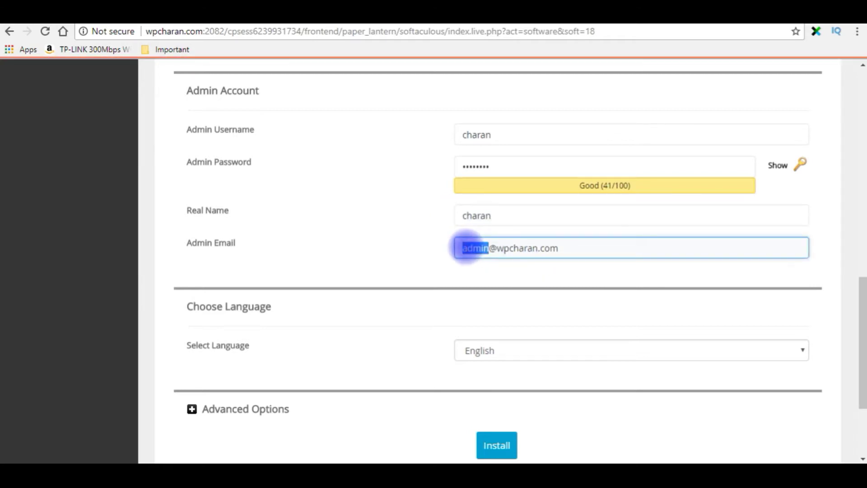
type("cont")
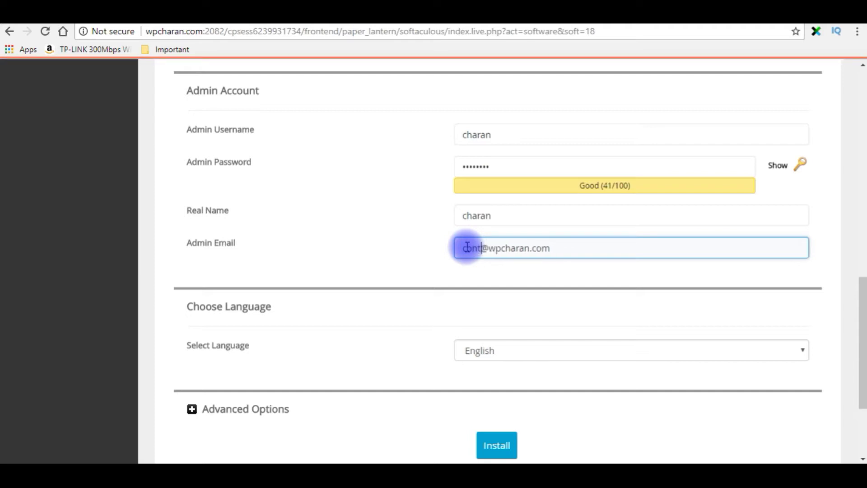
type("ac")
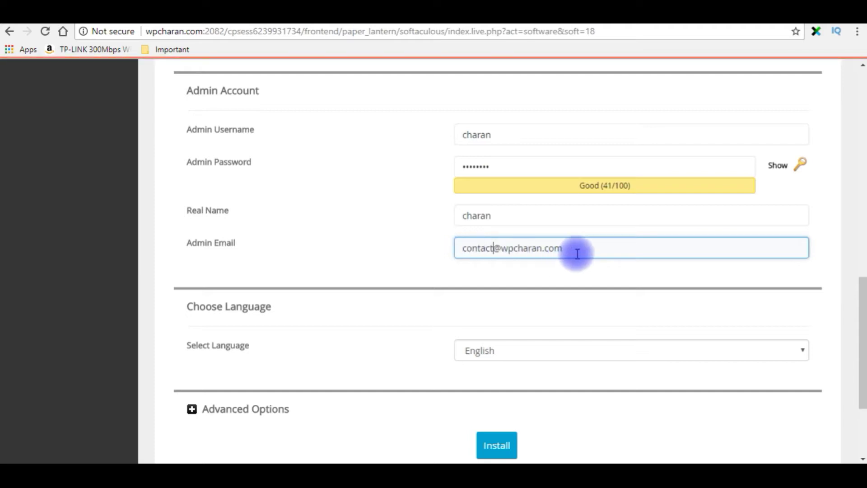
left_click(680, 344)
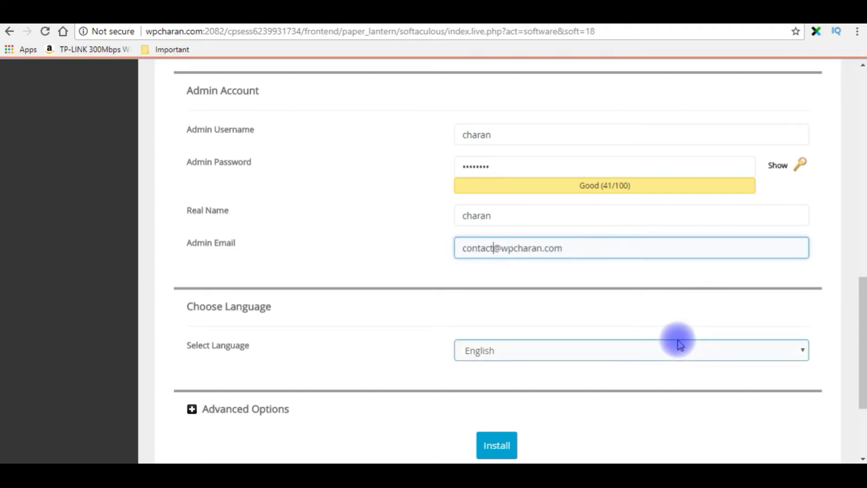
left_click(580, 358)
Keep English as the language and review the advanced options, including automated backups, then collapse them.
left_click(391, 326)
scroll(389, 325, "down", 3)
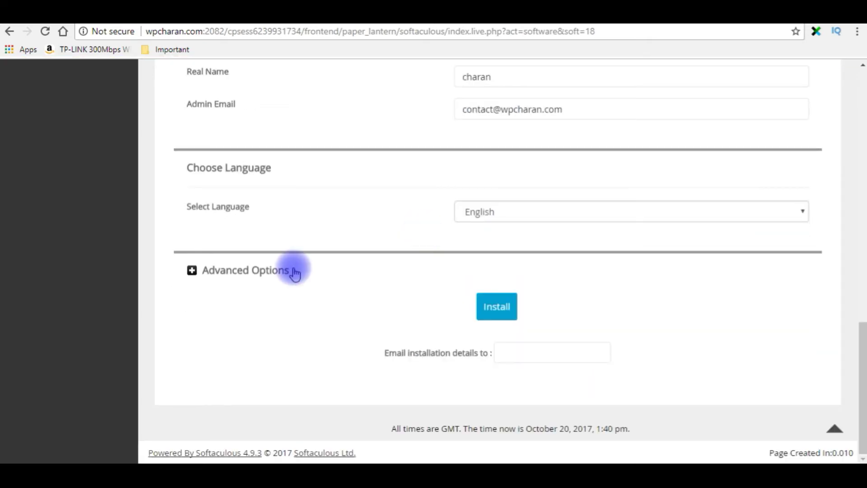
left_click(192, 271)
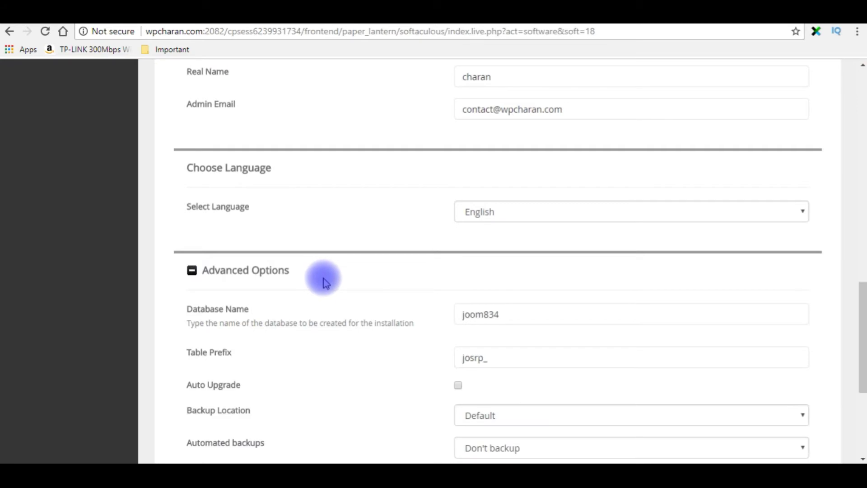
scroll(324, 277, "down", 3)
left_click(204, 223)
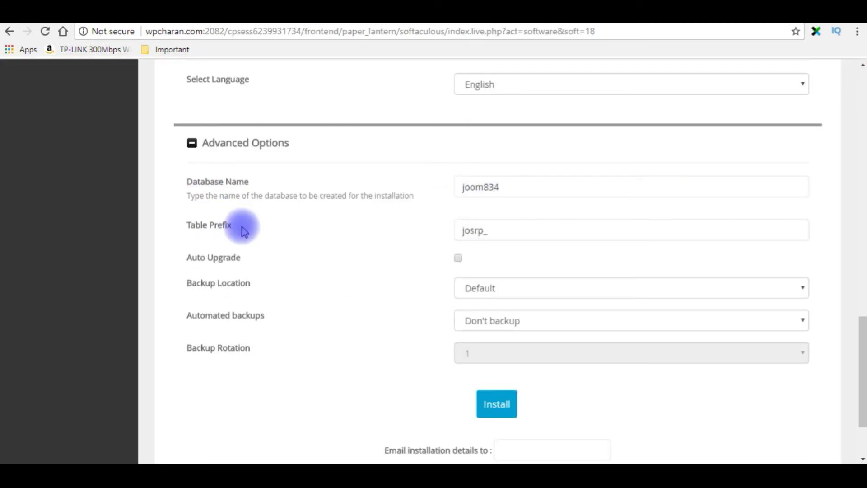
left_click(213, 318)
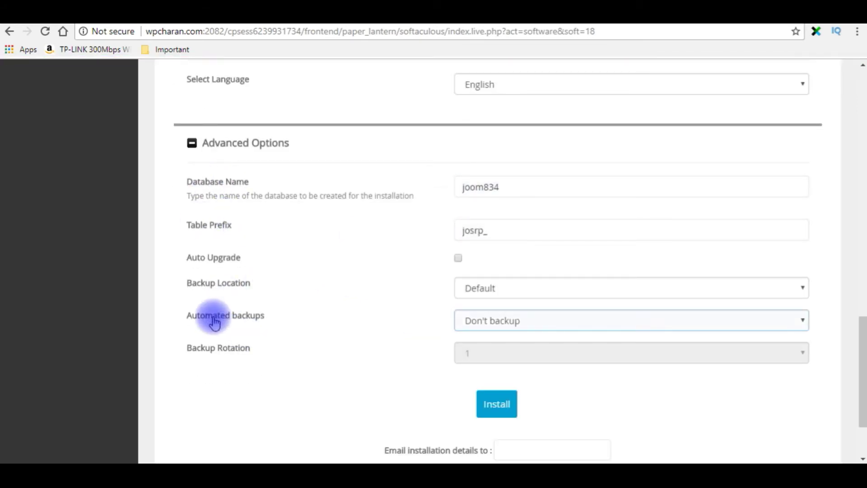
left_click(273, 317)
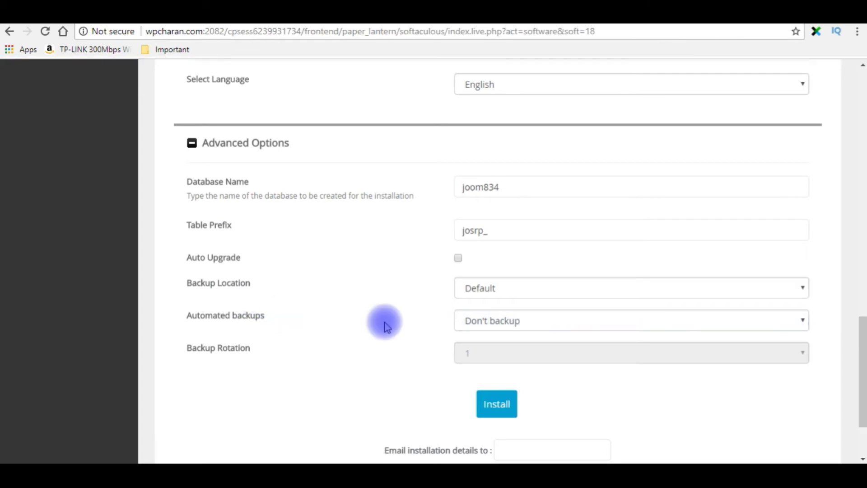
left_click(194, 143)
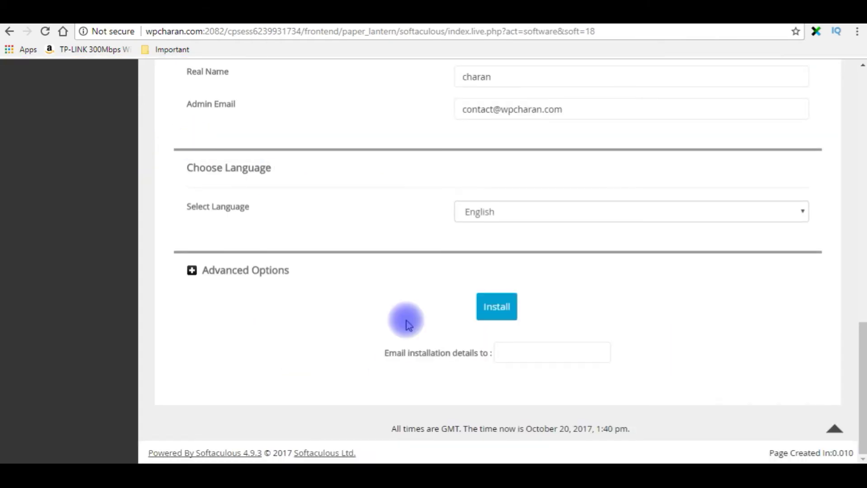
Run the Joomla installation, dismiss the save-password prompt, and highlight the success message.
left_click(497, 307)
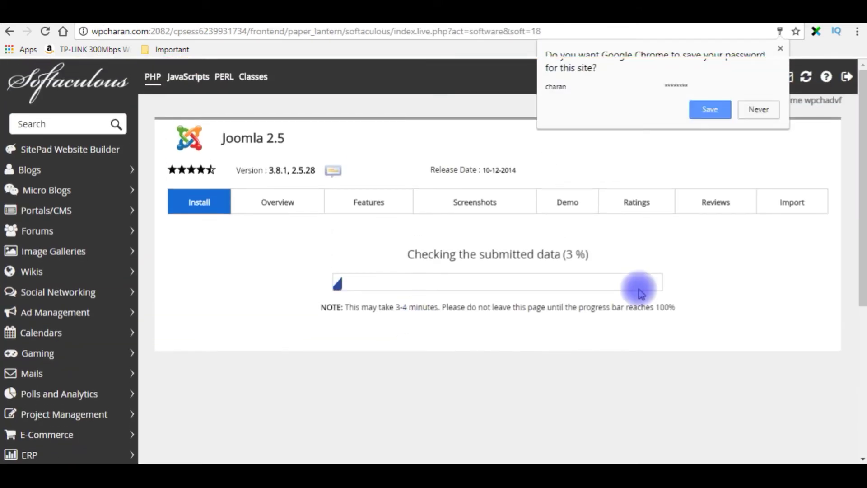
left_click(725, 261)
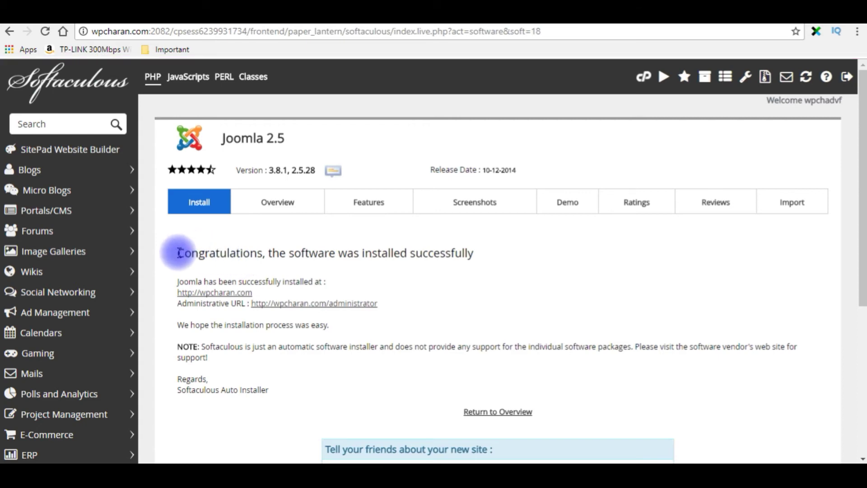
left_click_drag(179, 253, 476, 260)
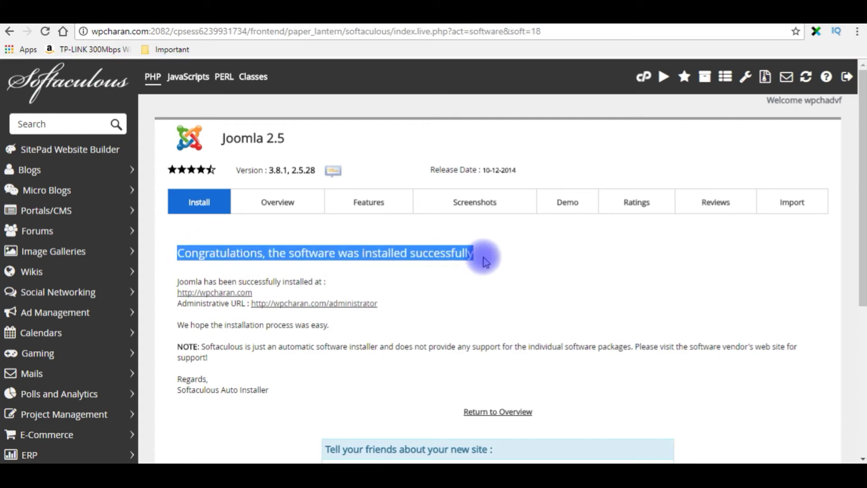
left_click(501, 269)
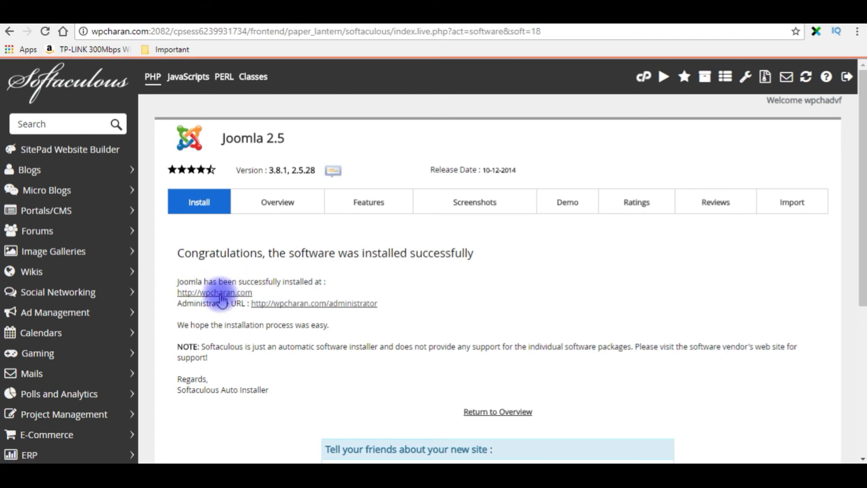
left_click(220, 294)
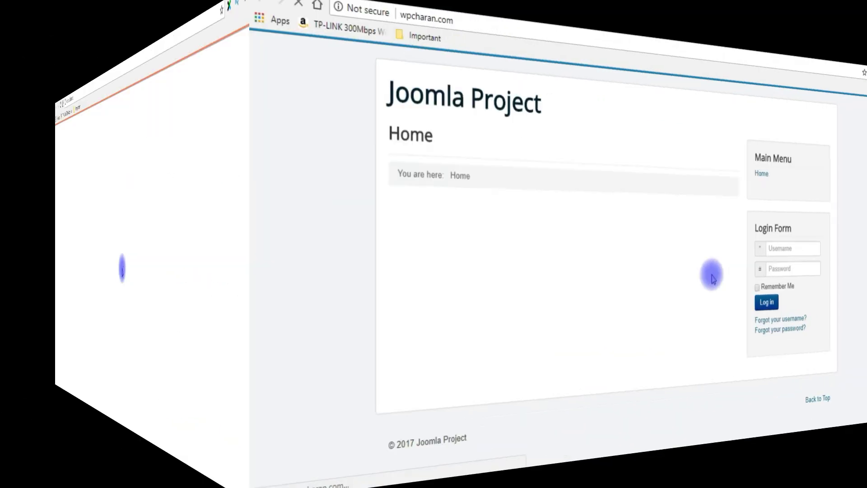